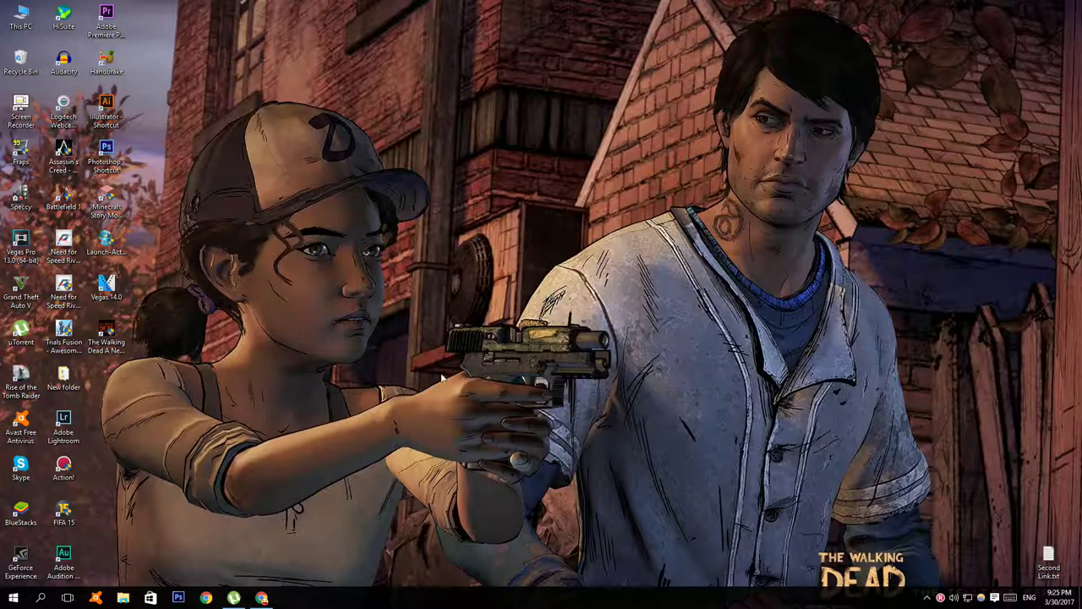
# Bring Chrome back and open the µTorrent Pro client with its empty torrent list.
pyautogui.click(267, 595)
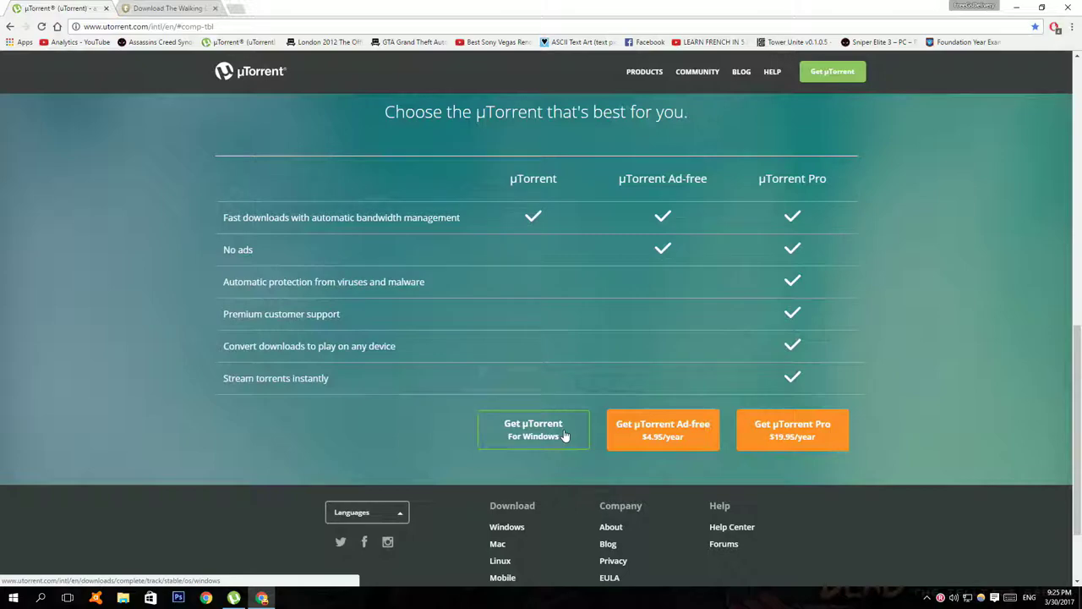
pyautogui.click(234, 598)
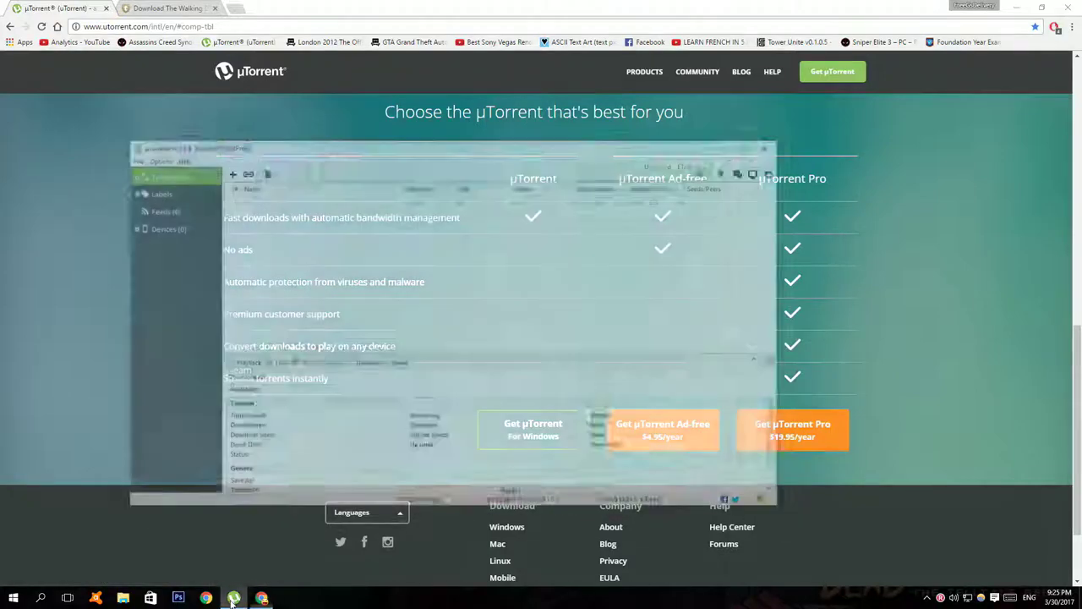
# Add the Episode 3 CODEX torrent from its kickass magnet link, saving to D:\Works\Downloads.
pyautogui.click(194, 9)
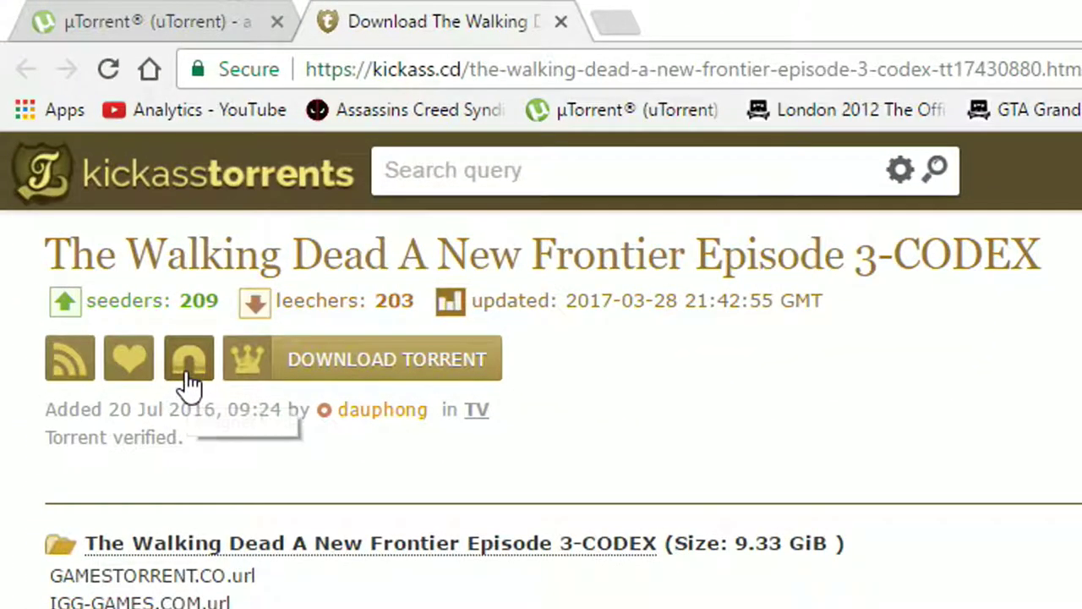
pyautogui.click(189, 364)
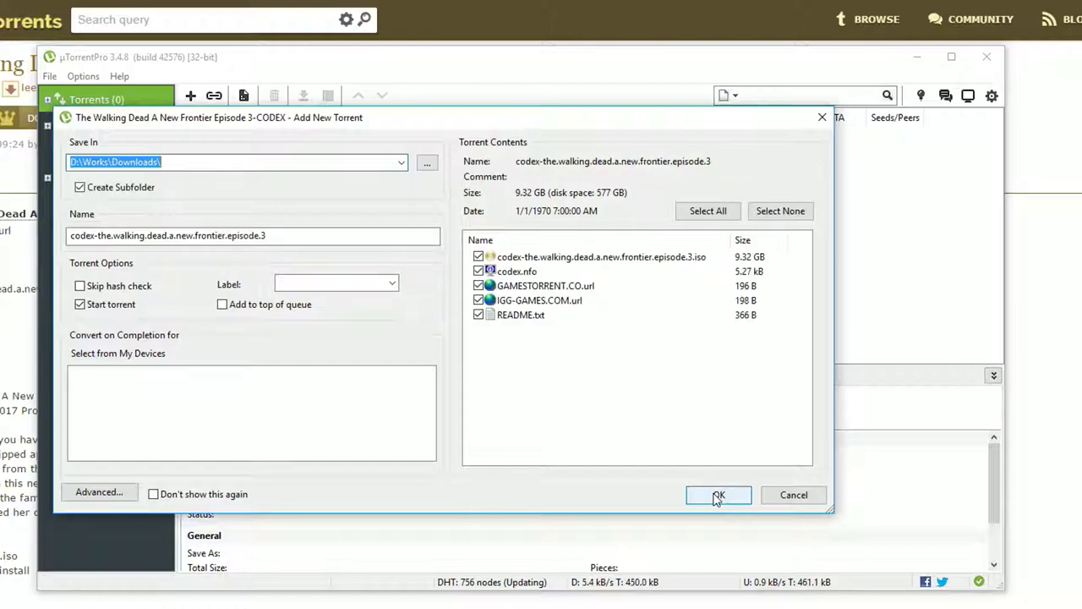
pyautogui.click(717, 497)
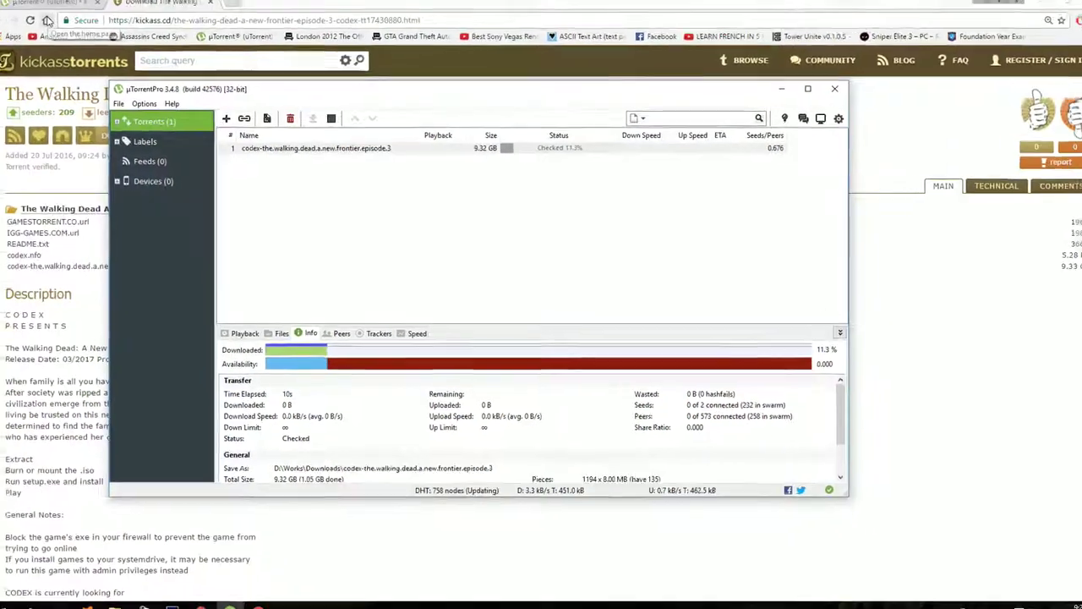
# Cancel the duplicate Add New Torrent dialog for the downloaded episode 3 .torrent file.
pyautogui.click(57, 27)
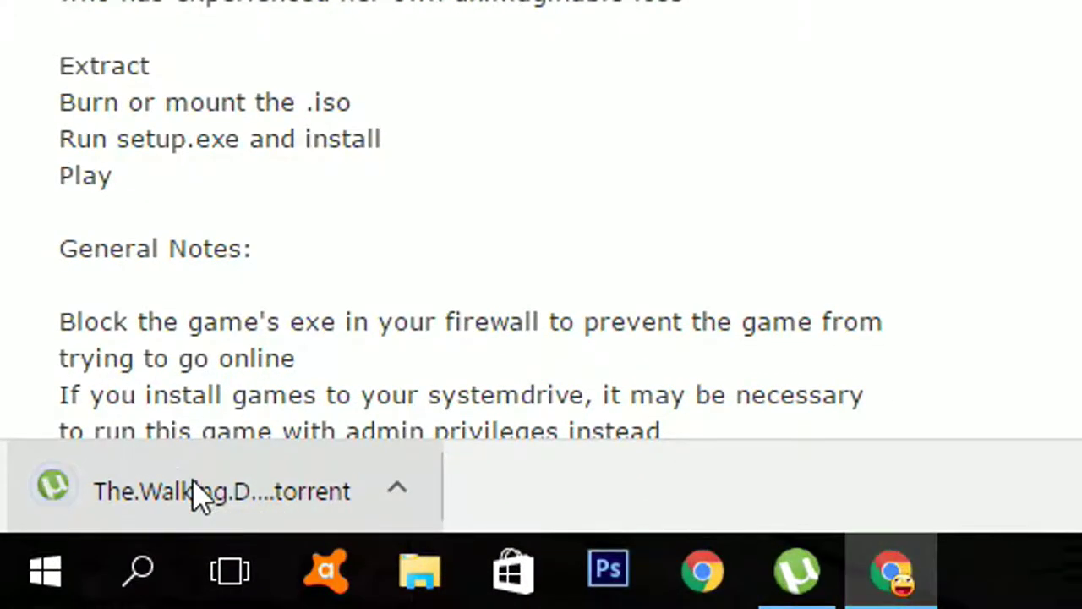
pyautogui.click(192, 493)
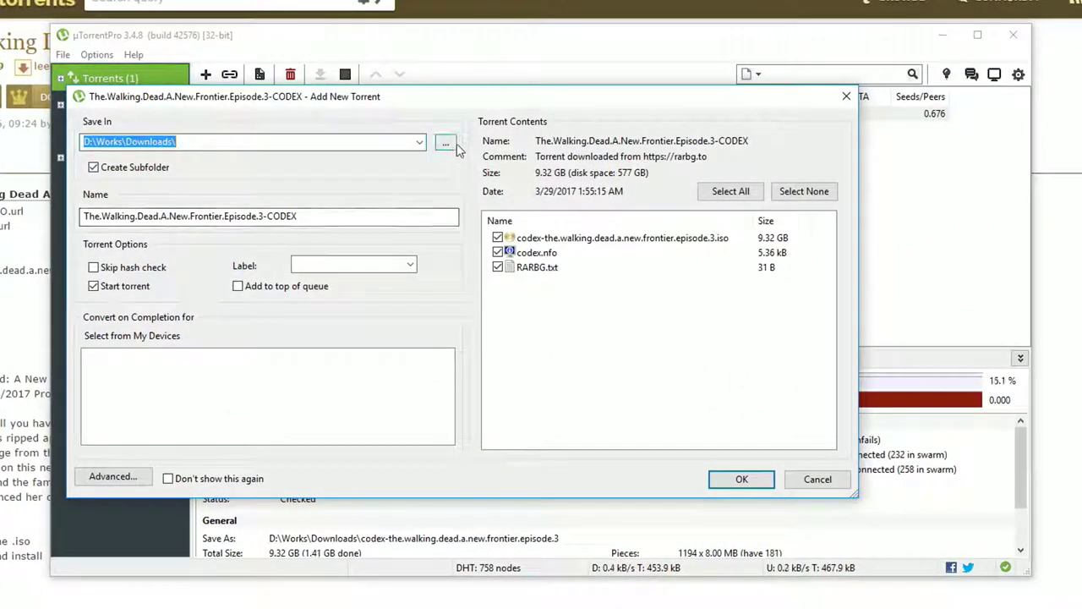
pyautogui.click(817, 479)
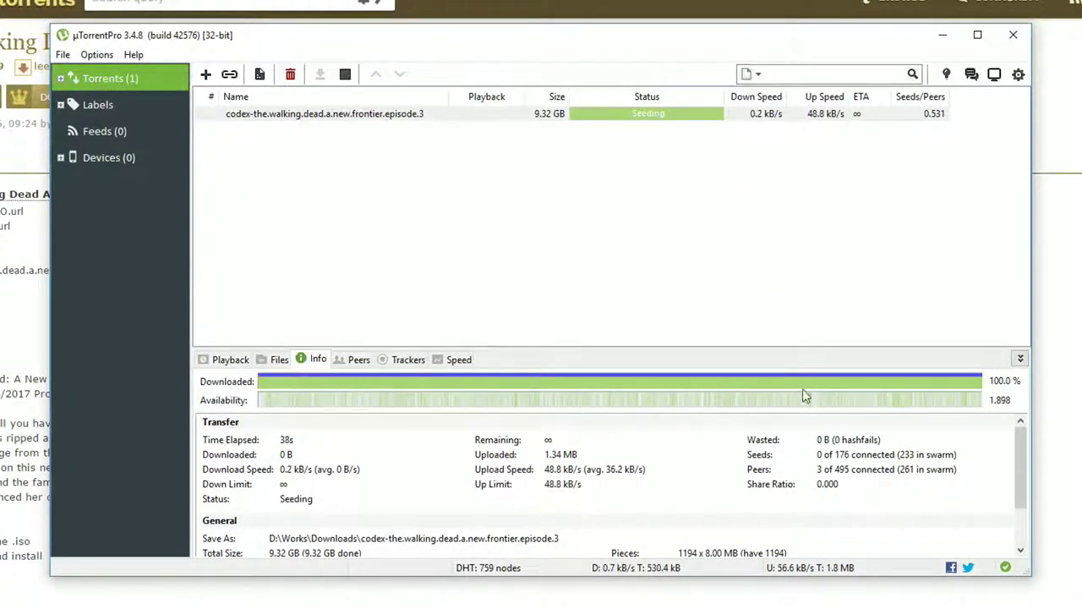
# Stop the finished episode 3 torrent and open its containing download folder.
pyautogui.rightClick(708, 124)
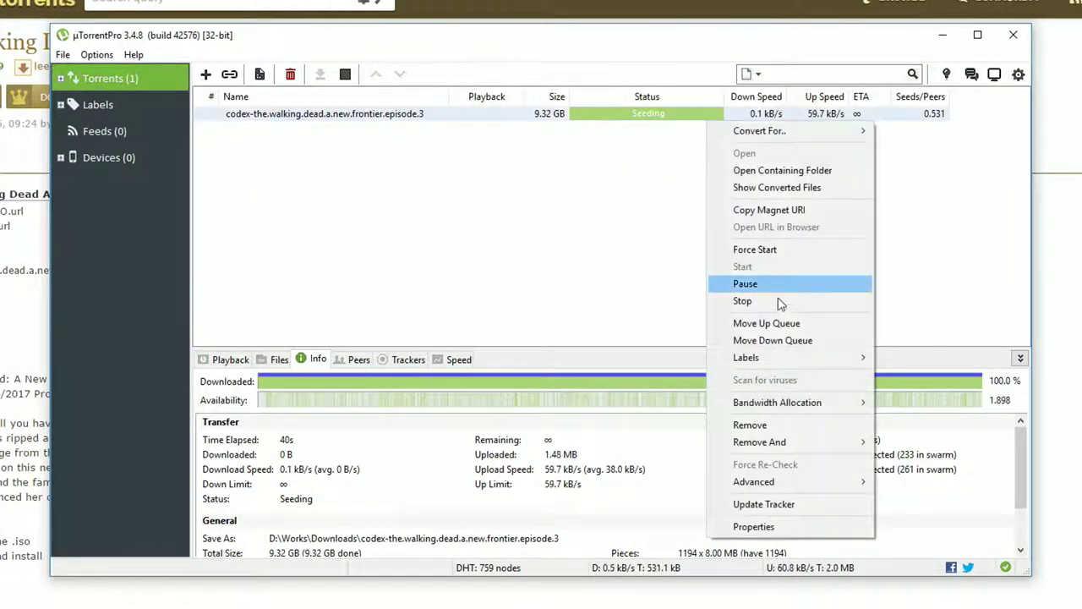
pyautogui.click(744, 301)
pyautogui.rightClick(716, 118)
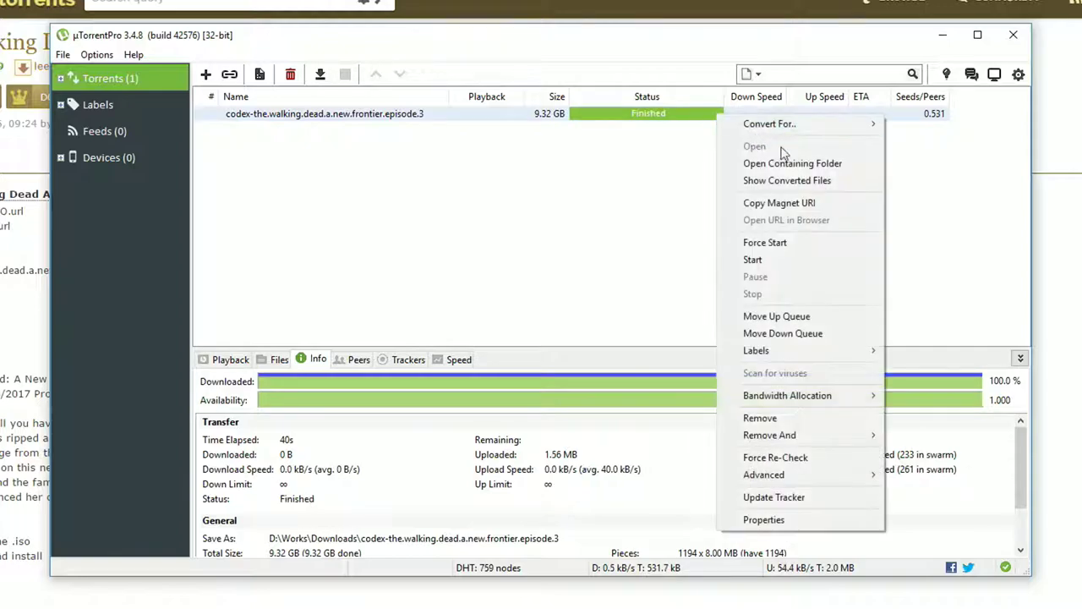
pyautogui.click(850, 165)
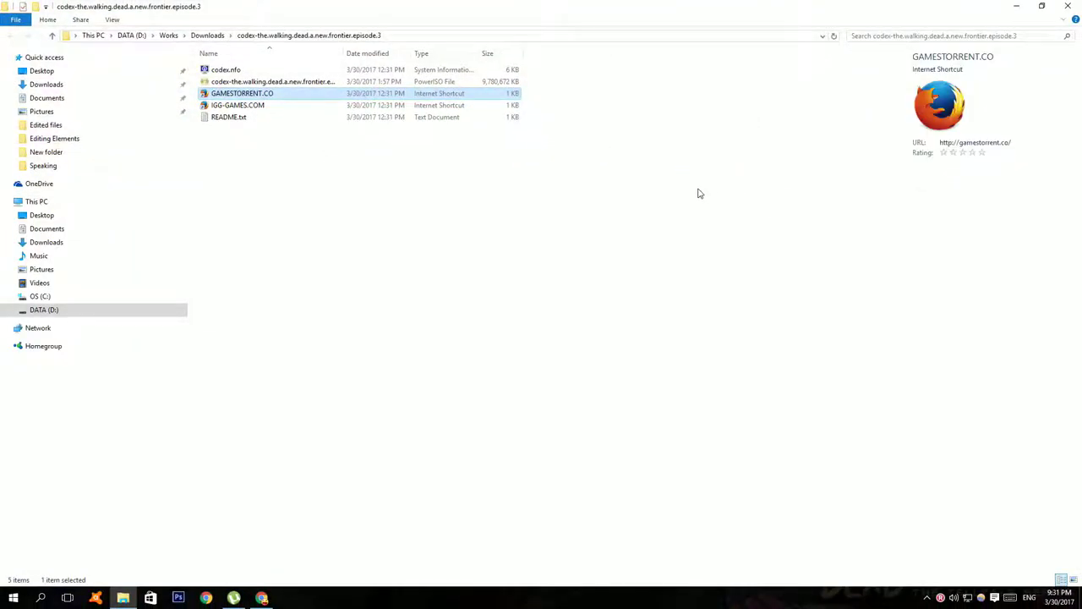
# Mount the episode 3 ISO as drive E: with PowerISO, view it, then return.
pyautogui.click(507, 81)
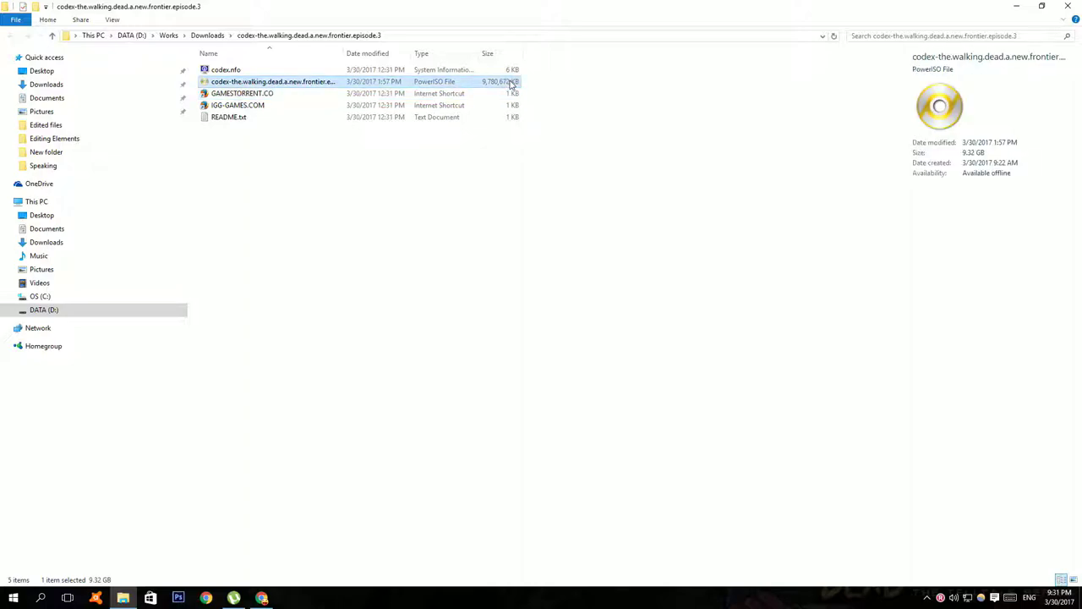
pyautogui.rightClick(510, 83)
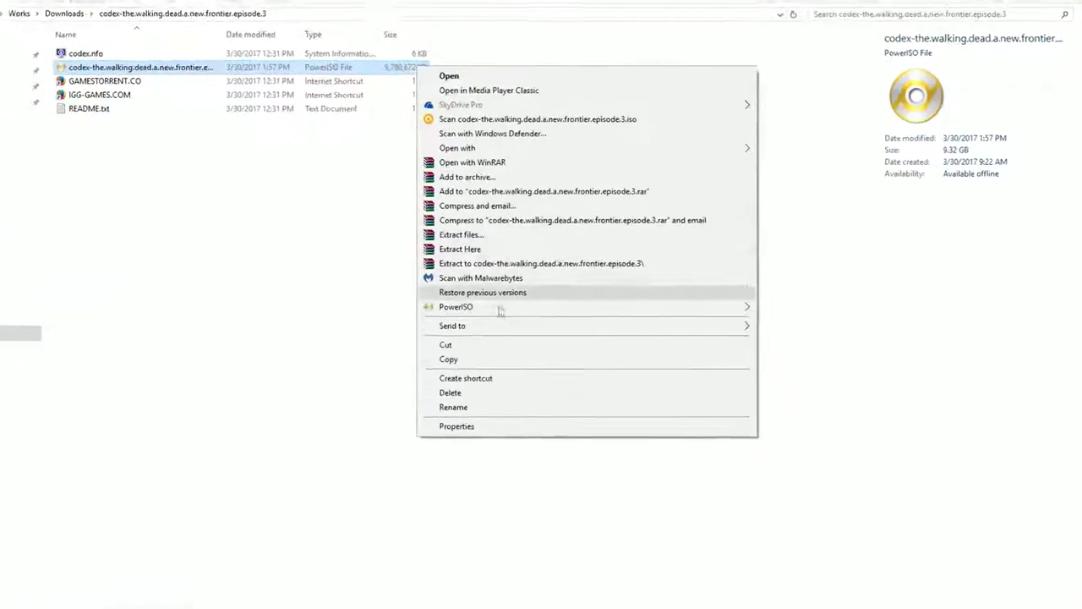
pyautogui.moveTo(764, 285)
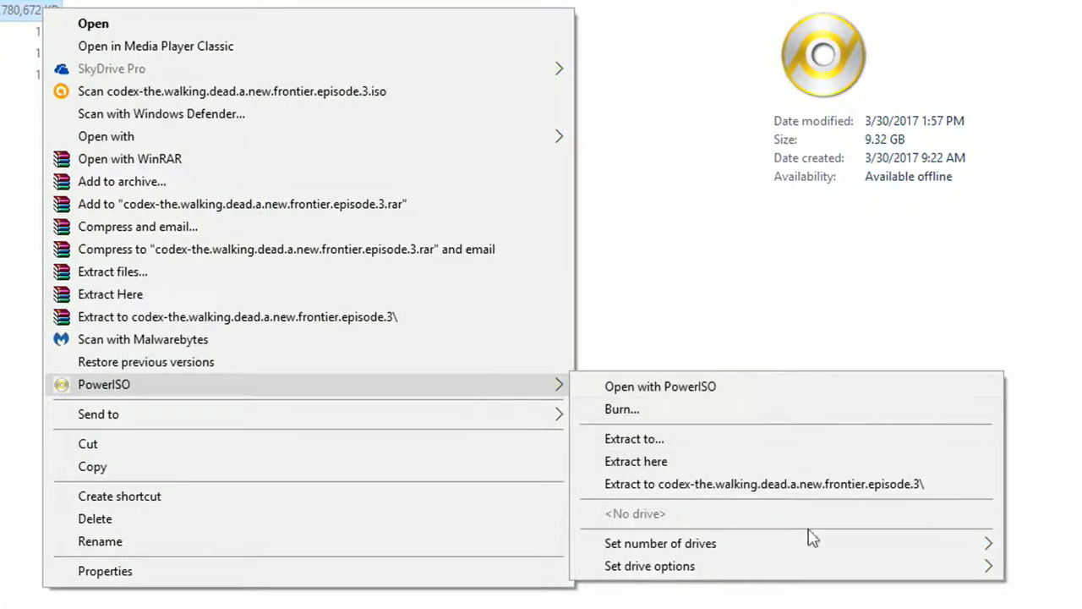
pyautogui.moveTo(810, 548)
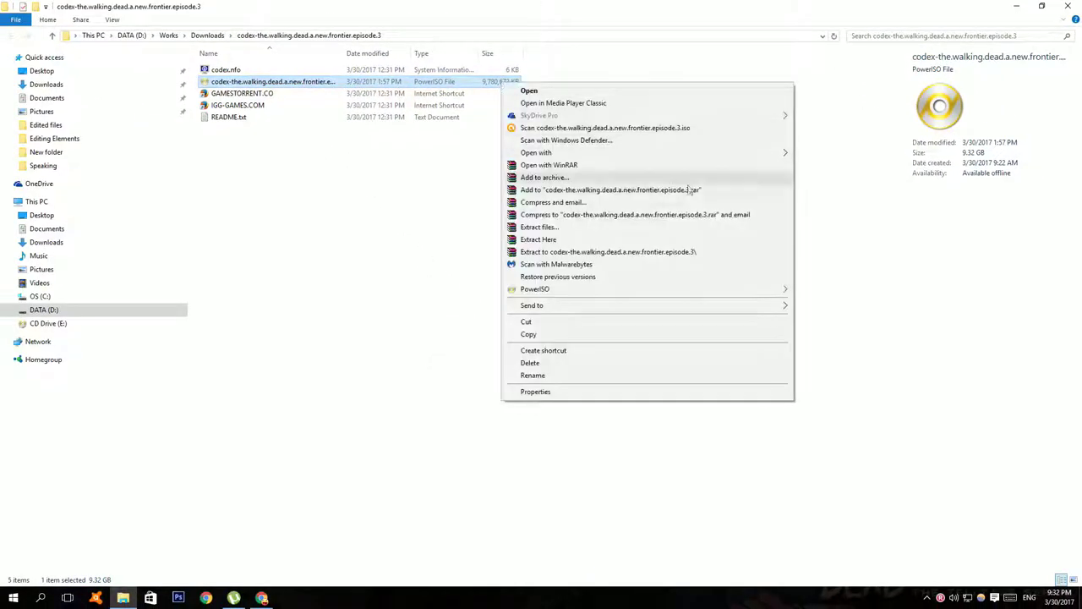
pyautogui.moveTo(770, 289)
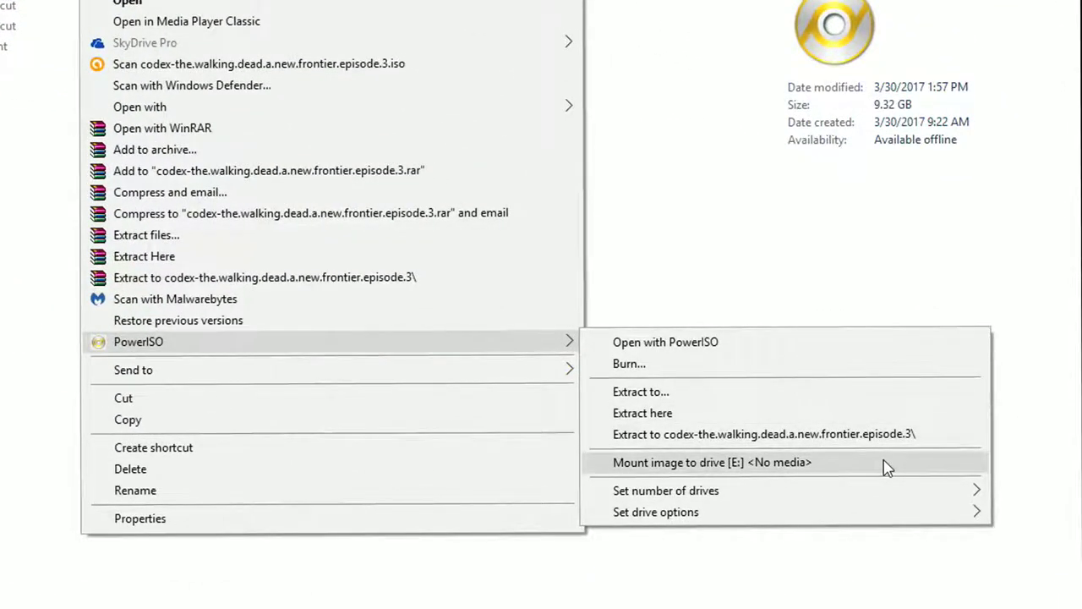
pyautogui.click(886, 468)
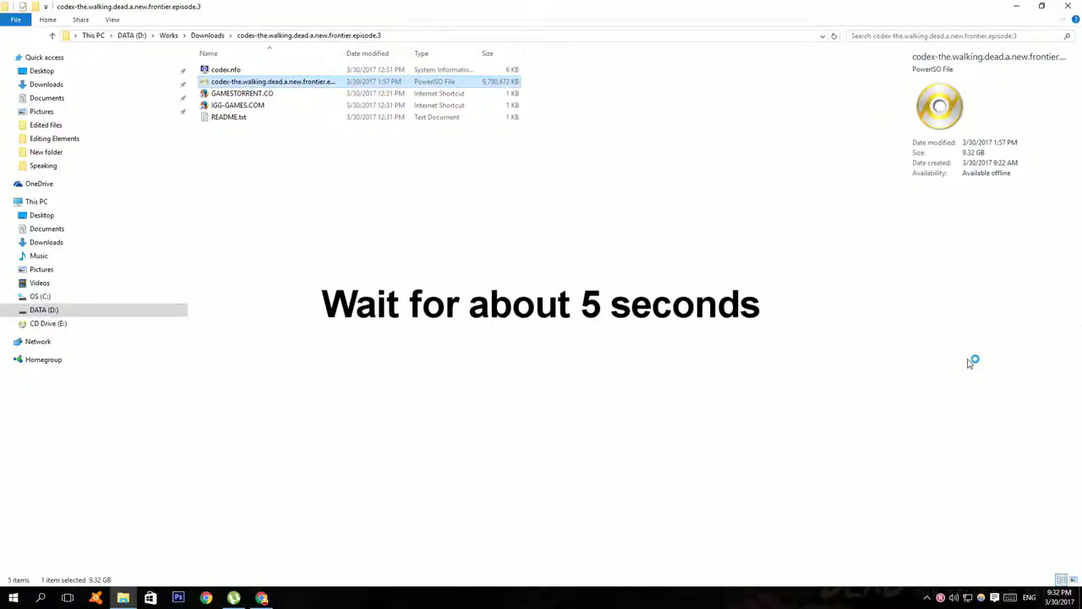
pyautogui.click(126, 325)
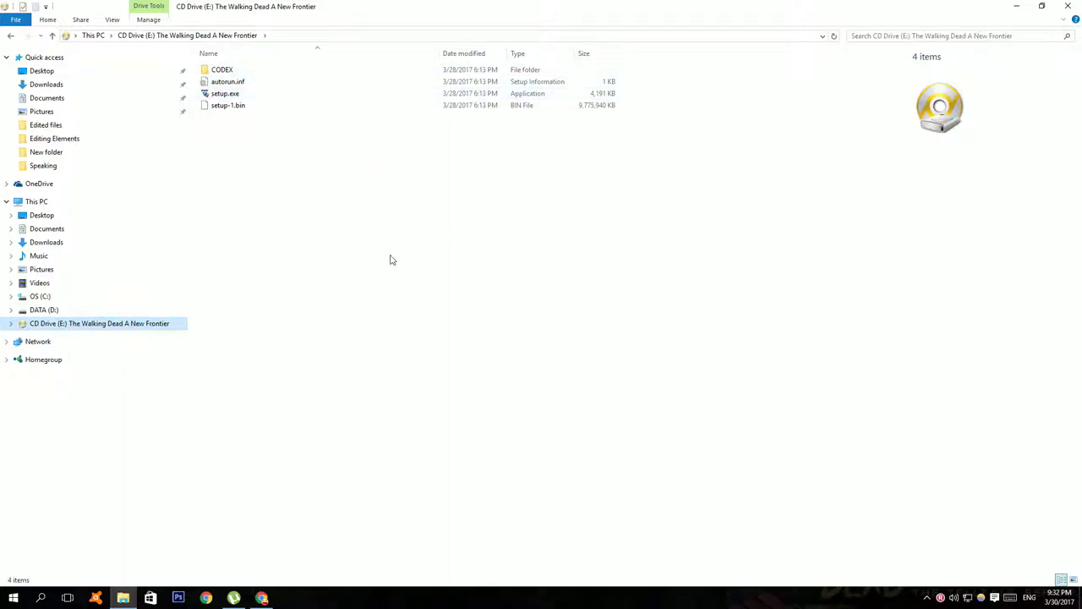
pyautogui.hotkey('alt', 'Left')
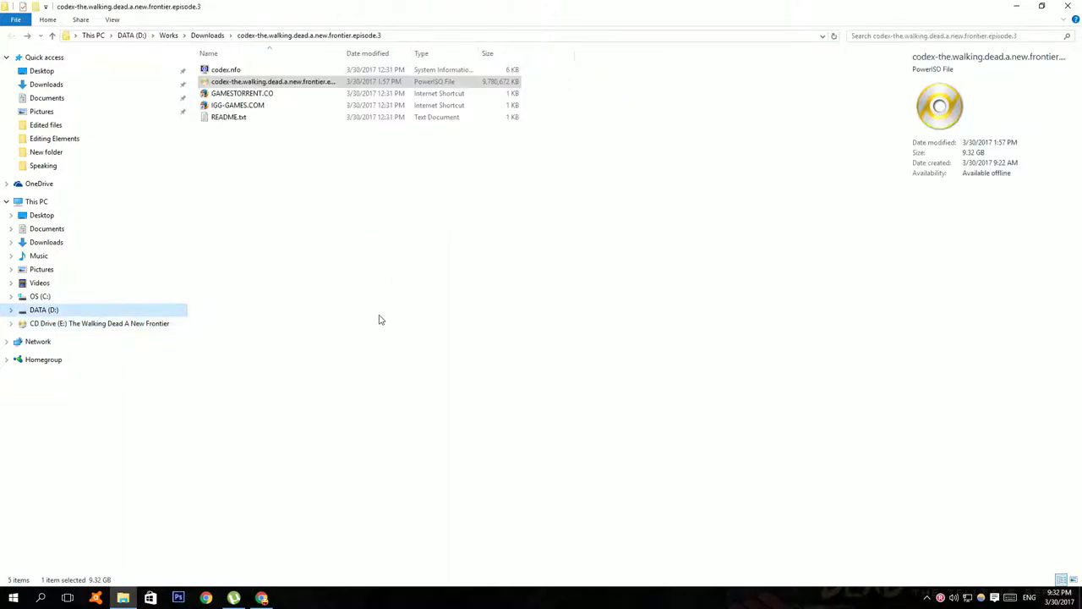
# Extract the ISO into a same-named folder, then run setup.exe from mounted drive E:.
pyautogui.rightClick(468, 84)
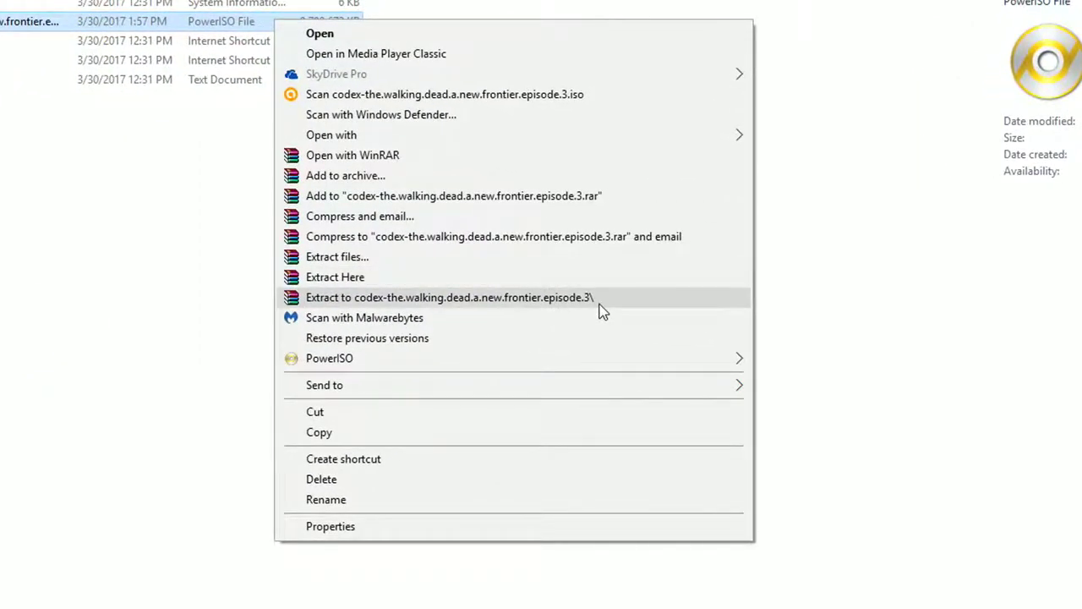
pyautogui.click(600, 311)
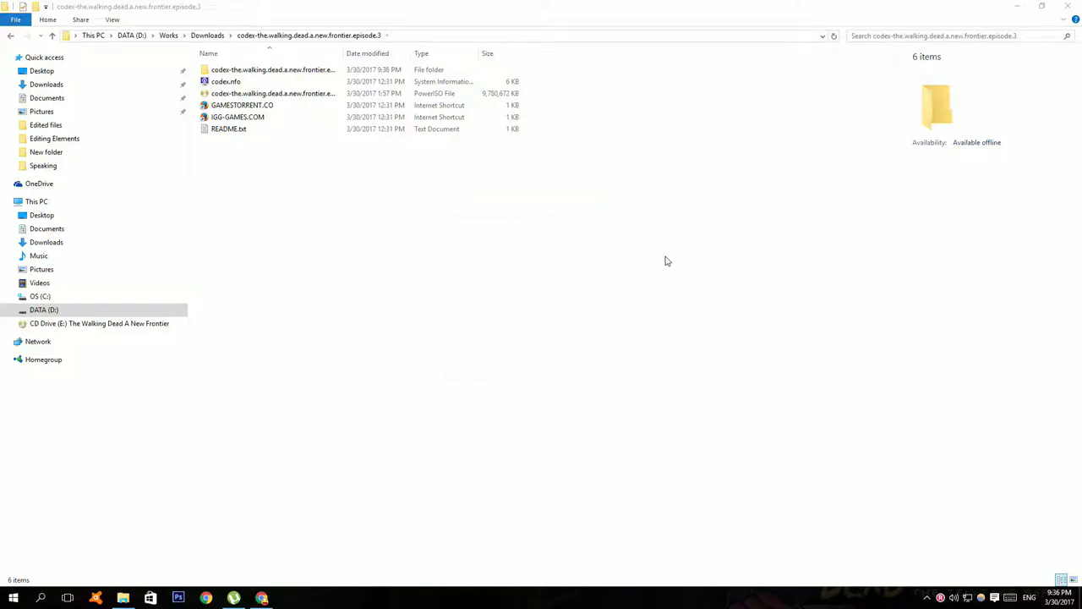
pyautogui.click(494, 73)
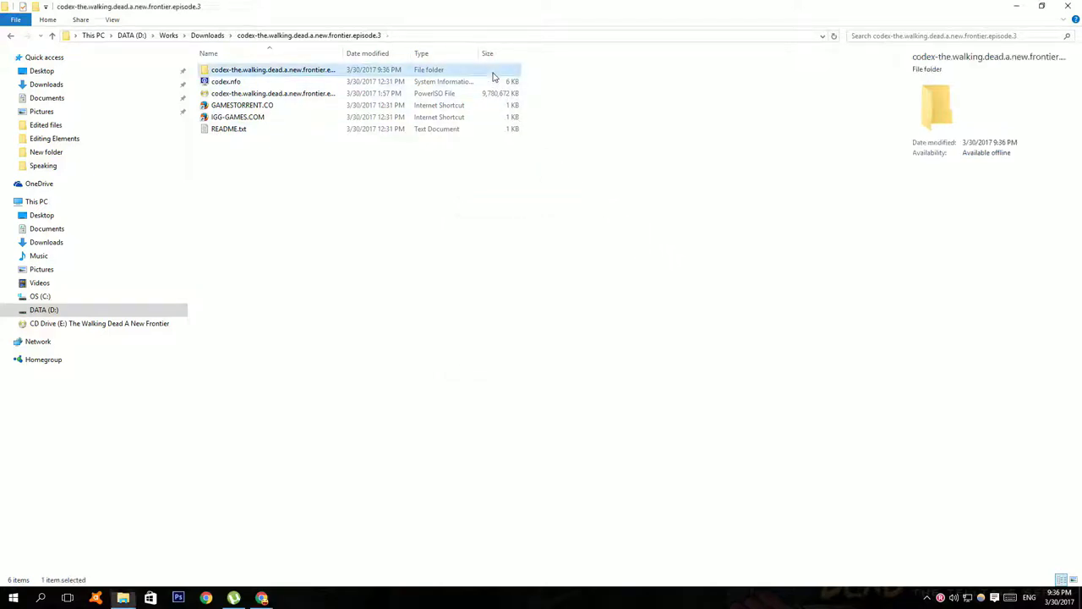
pyautogui.doubleClick(494, 76)
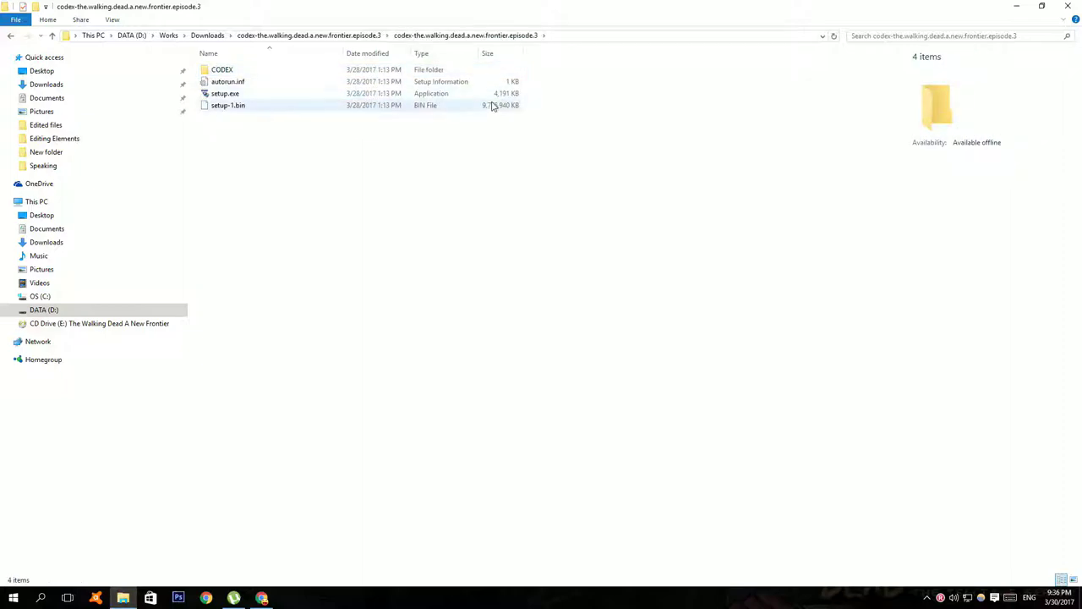
pyautogui.click(173, 325)
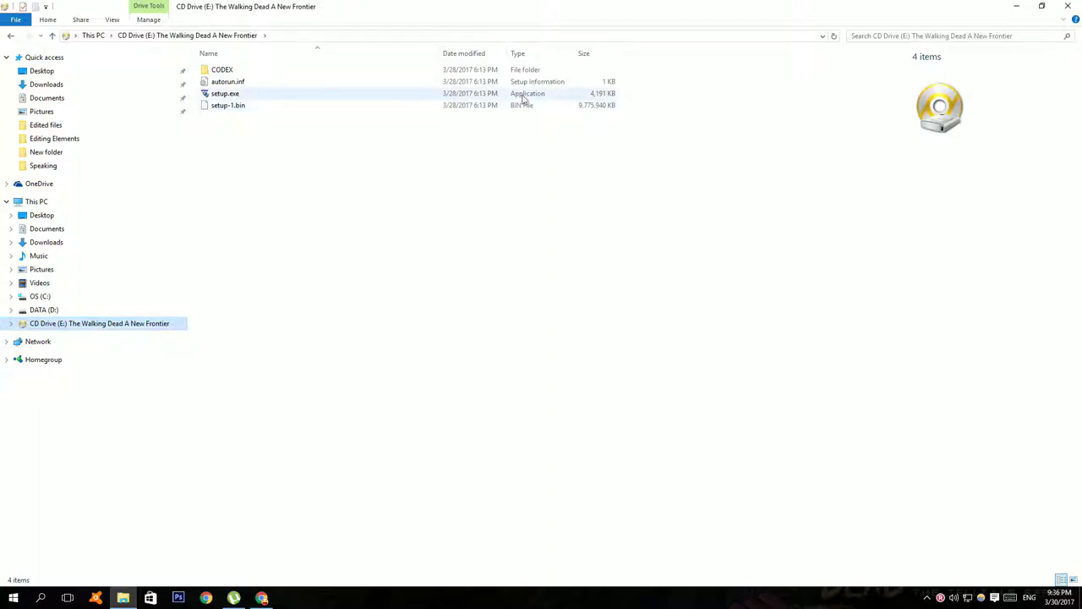
pyautogui.click(554, 95)
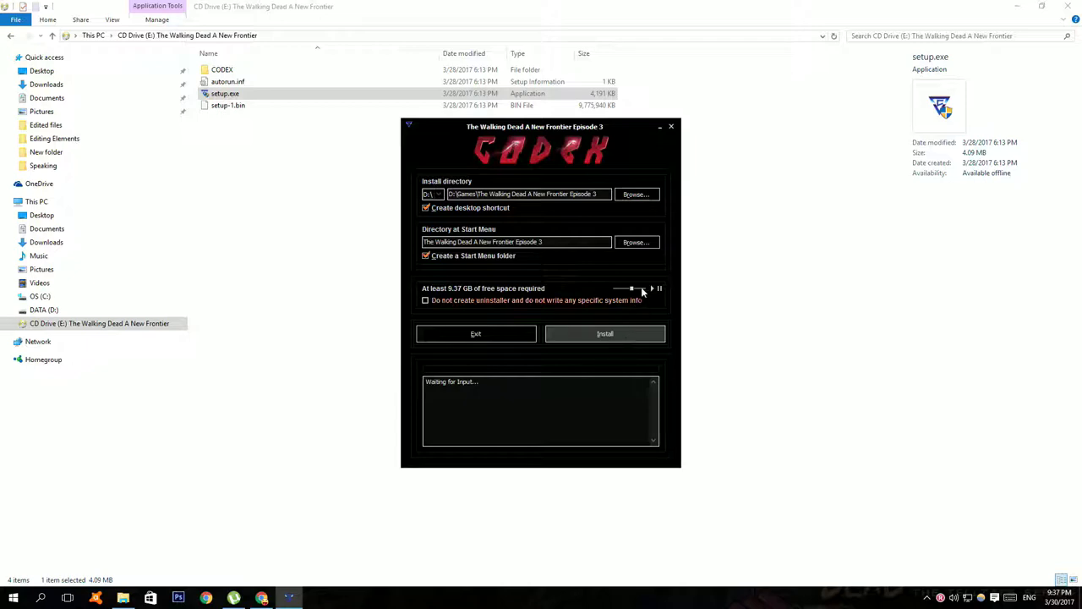
# Close the CODEX installer set to D:\Games\The Walking Dead A New Frontier Episode 3.
pyautogui.click(671, 127)
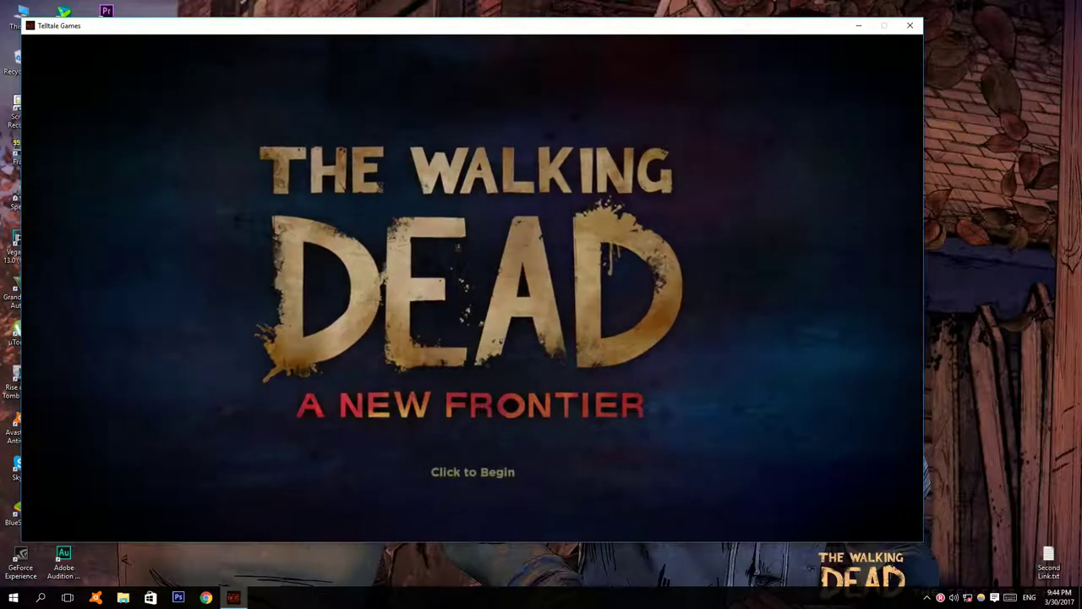
# Get past the title screen, open the Episodes section, then quit the game.
pyautogui.click(476, 484)
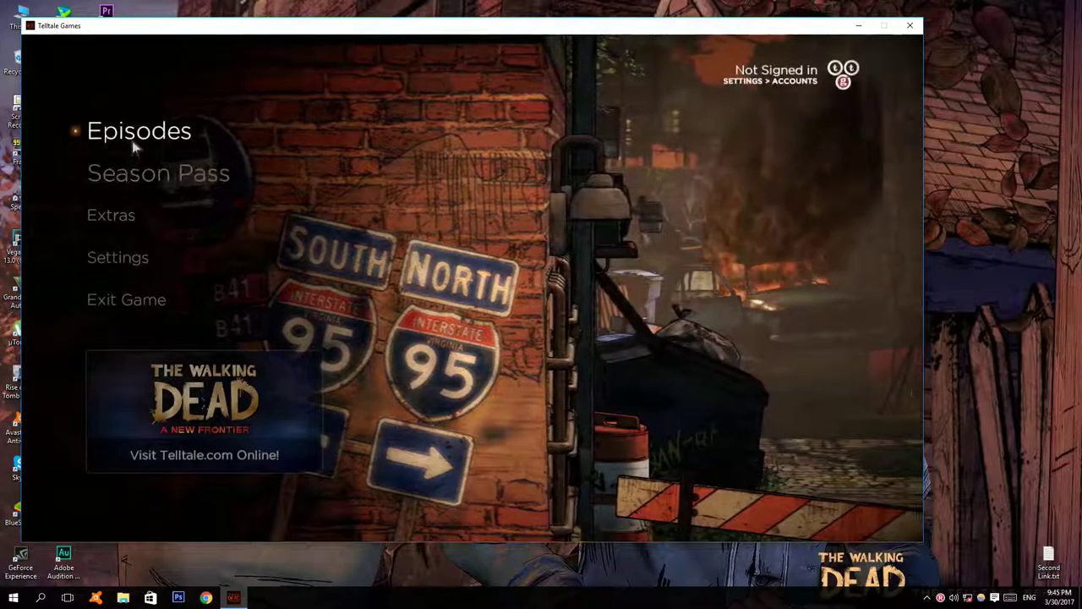
pyautogui.click(132, 140)
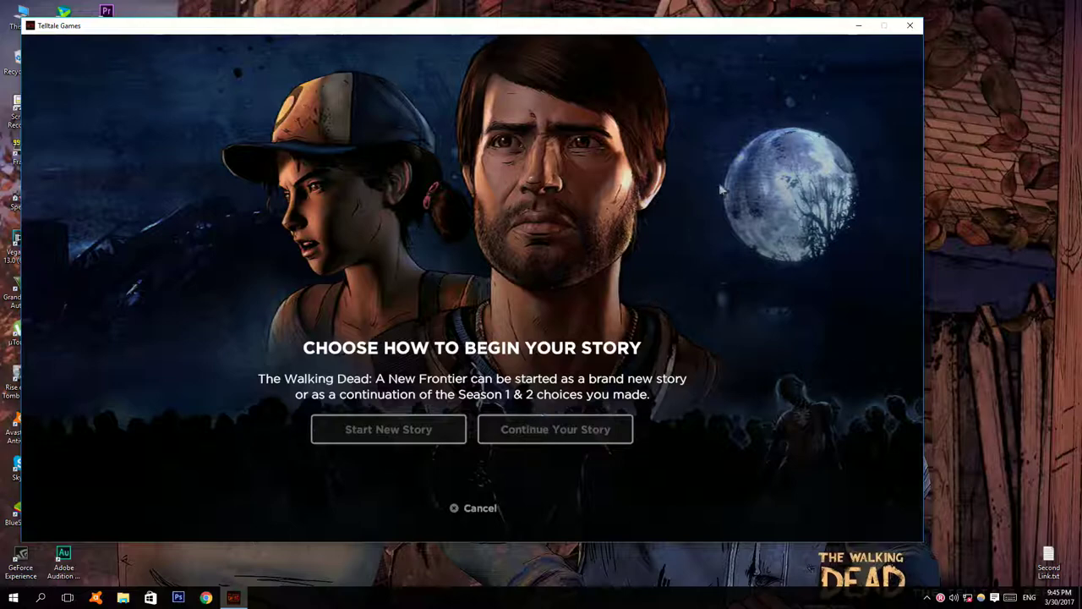
pyautogui.click(901, 34)
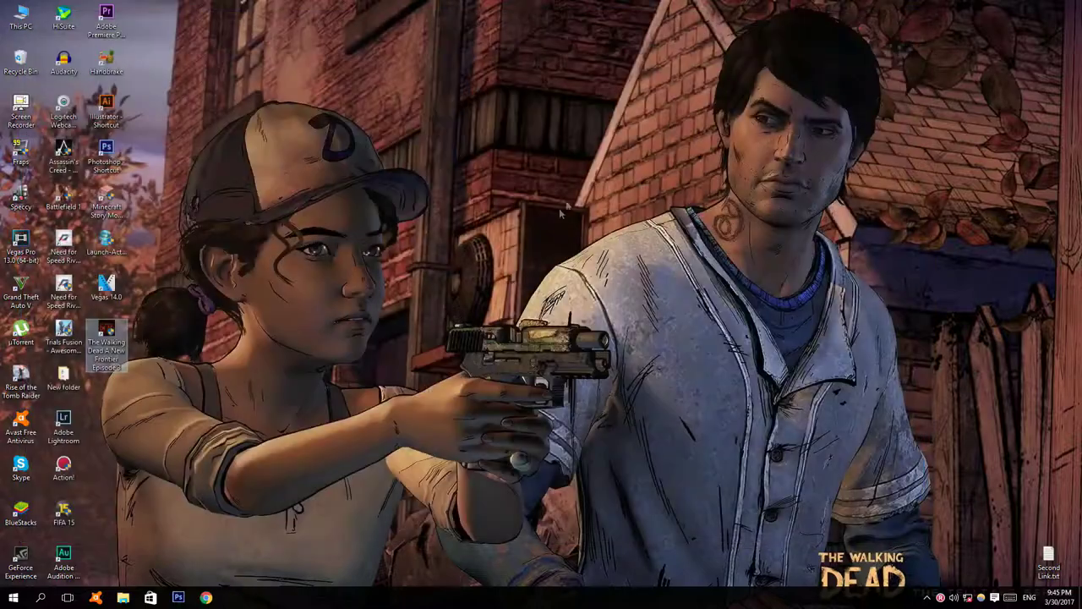
# Copy all Episode 2 save files from Documents\Telltale Games.
pyautogui.click(123, 599)
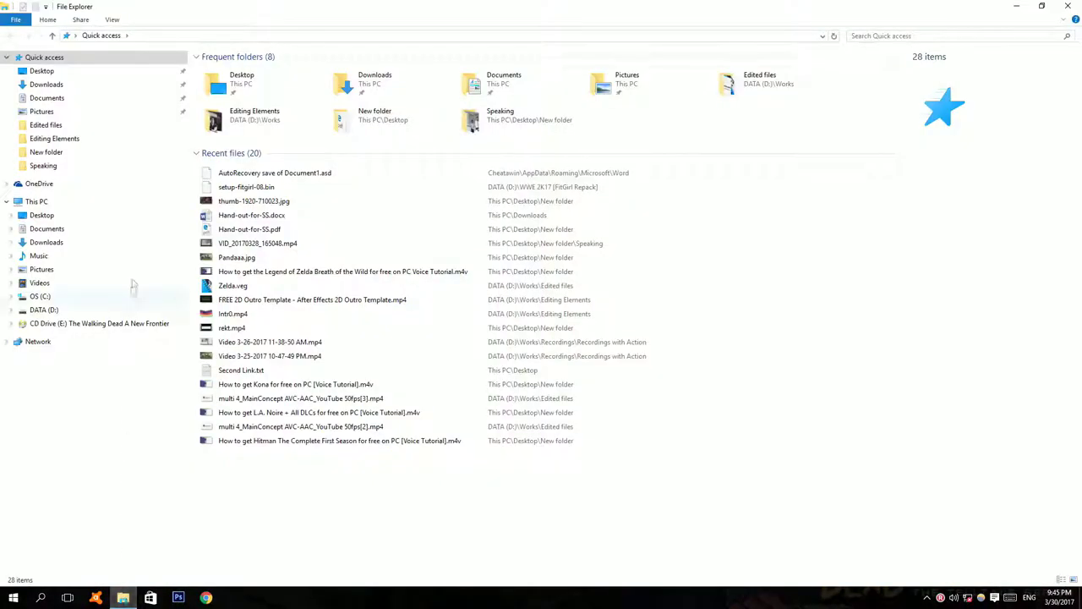
pyautogui.click(139, 230)
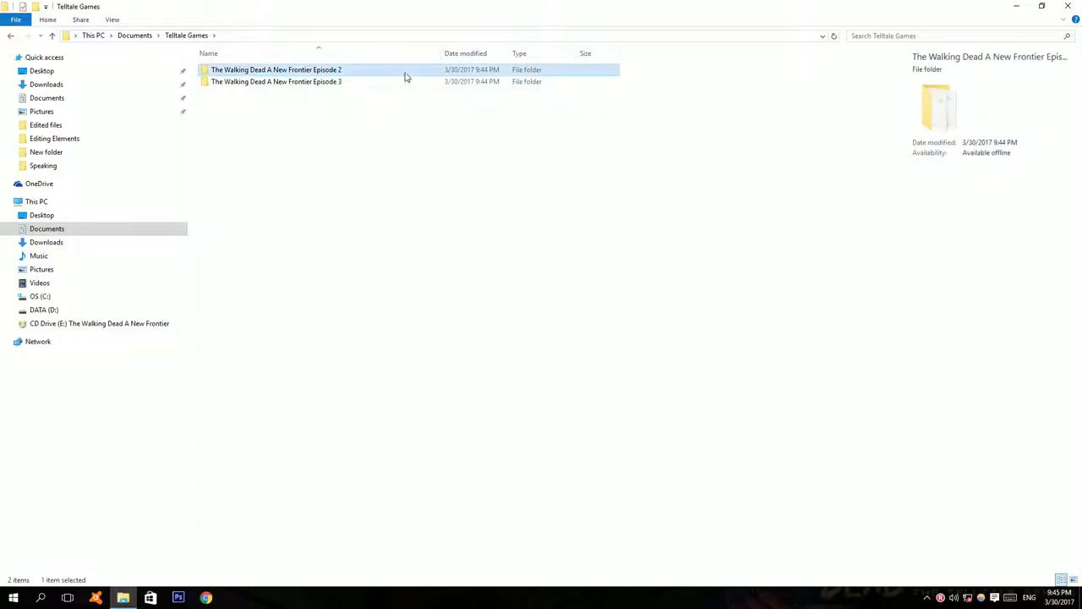
pyautogui.doubleClick(404, 76)
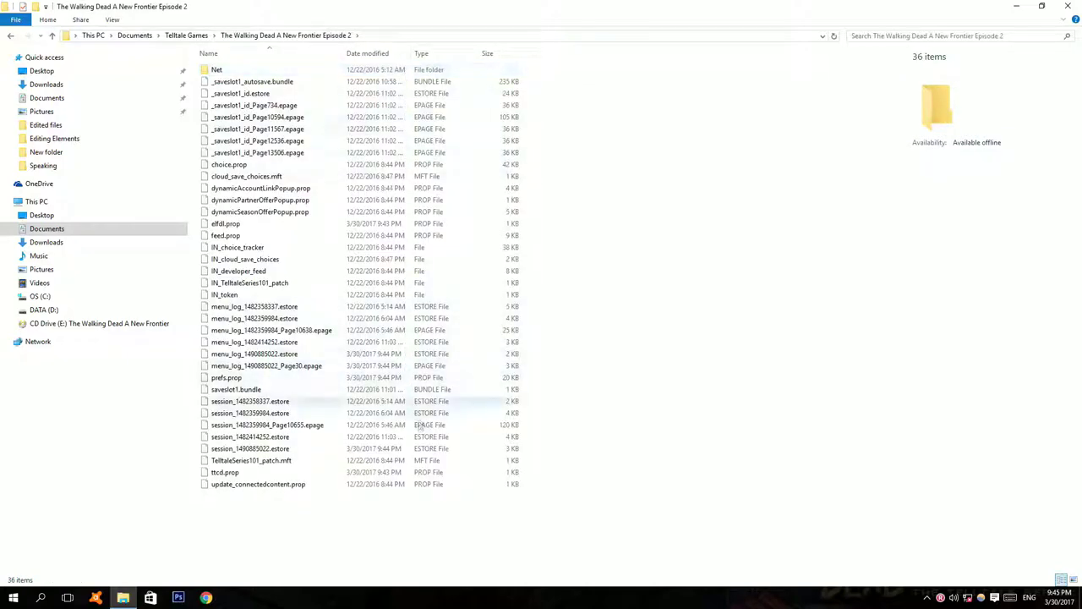
pyautogui.moveTo(443, 512); pyautogui.dragTo(441, 73)
pyautogui.rightClick(463, 71)
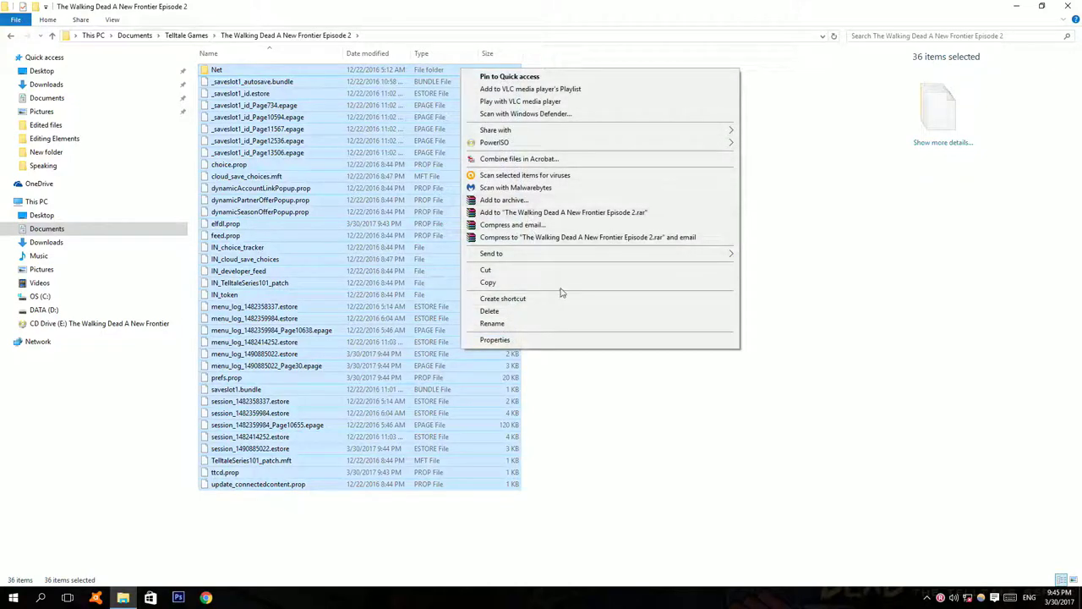
pyautogui.click(558, 284)
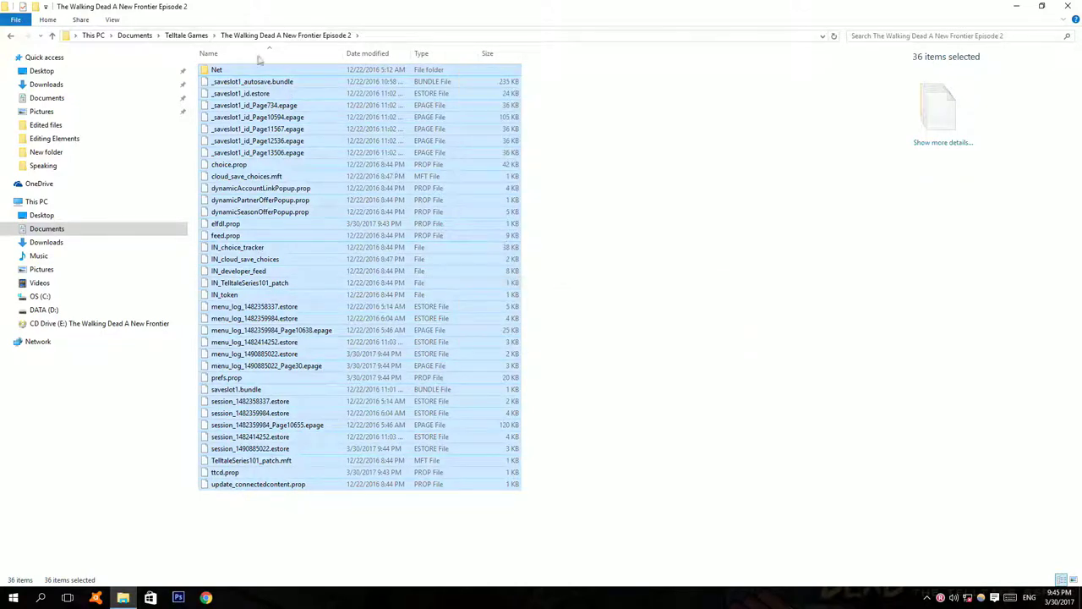
# Delete the Episode 3 folder's eight files, paste the 36 Episode 2 saves, and close Explorer.
pyautogui.click(191, 36)
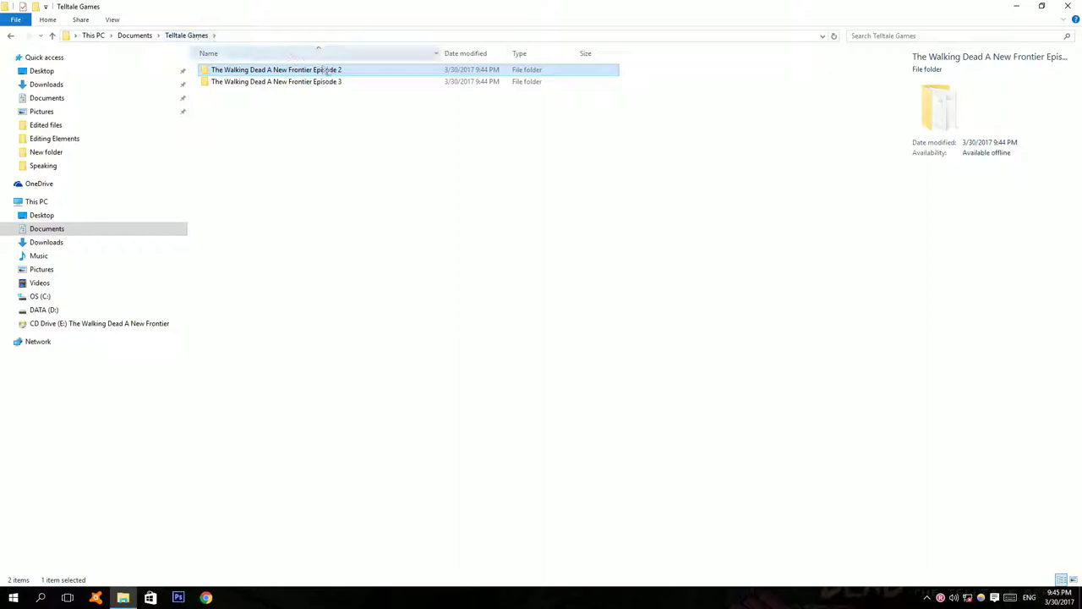
pyautogui.doubleClick(373, 85)
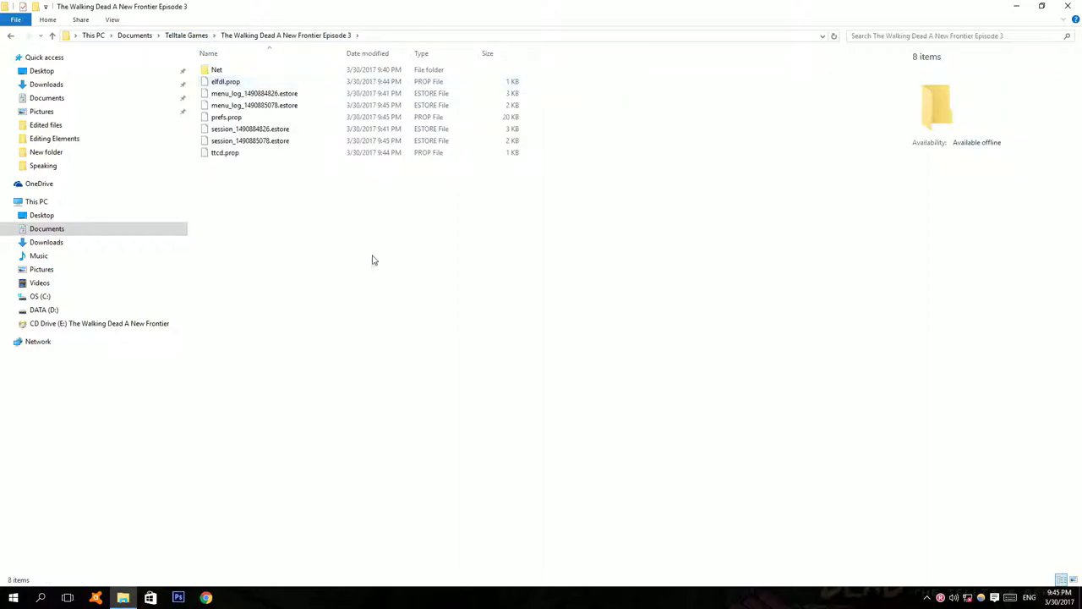
pyautogui.moveTo(372, 260); pyautogui.dragTo(369, 64)
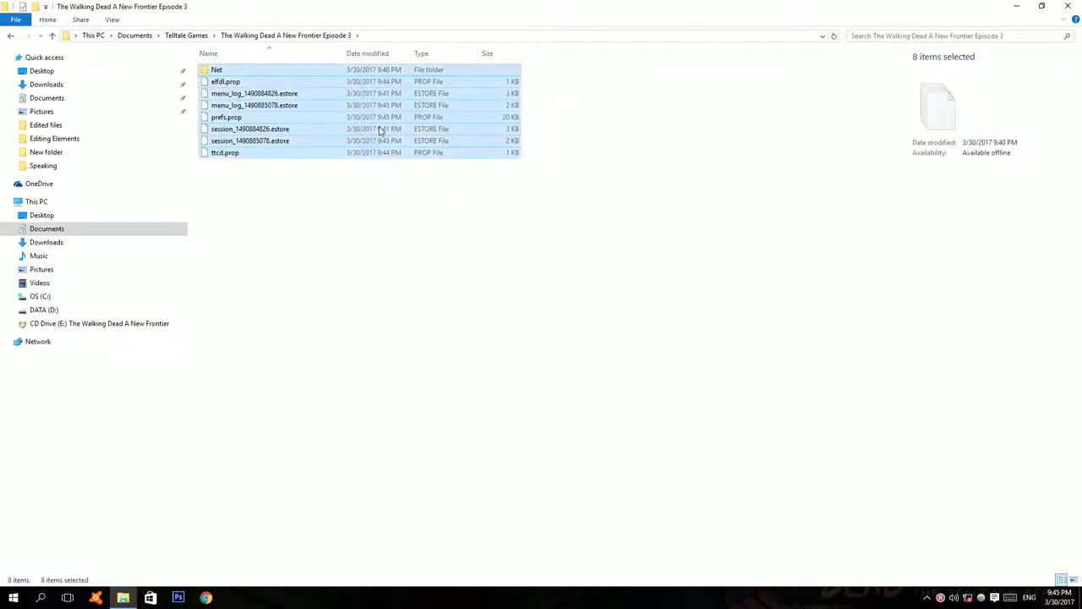
pyautogui.rightClick(367, 131)
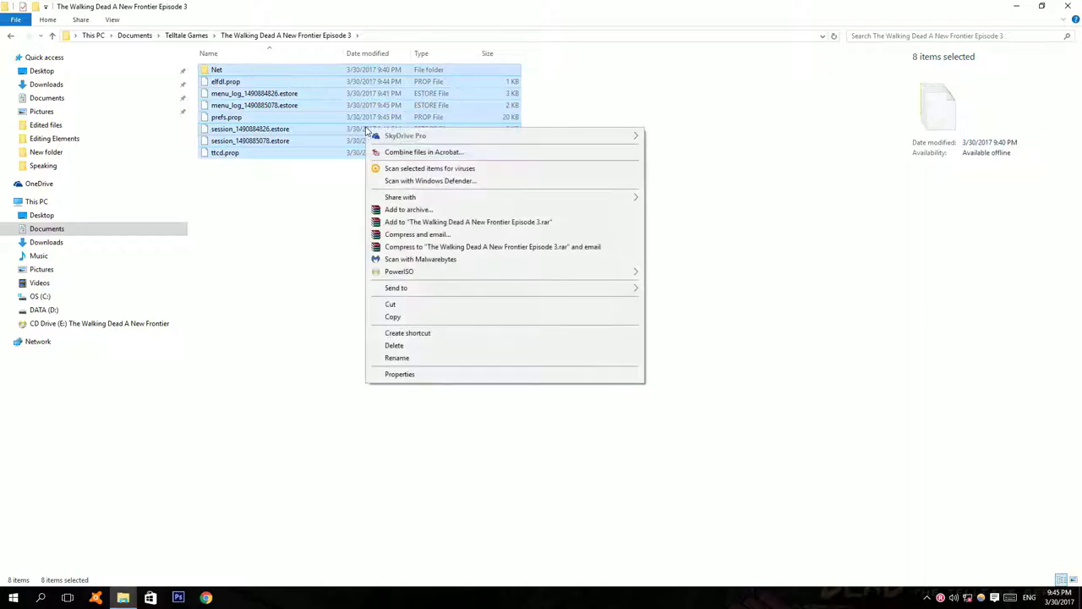
pyautogui.click(463, 346)
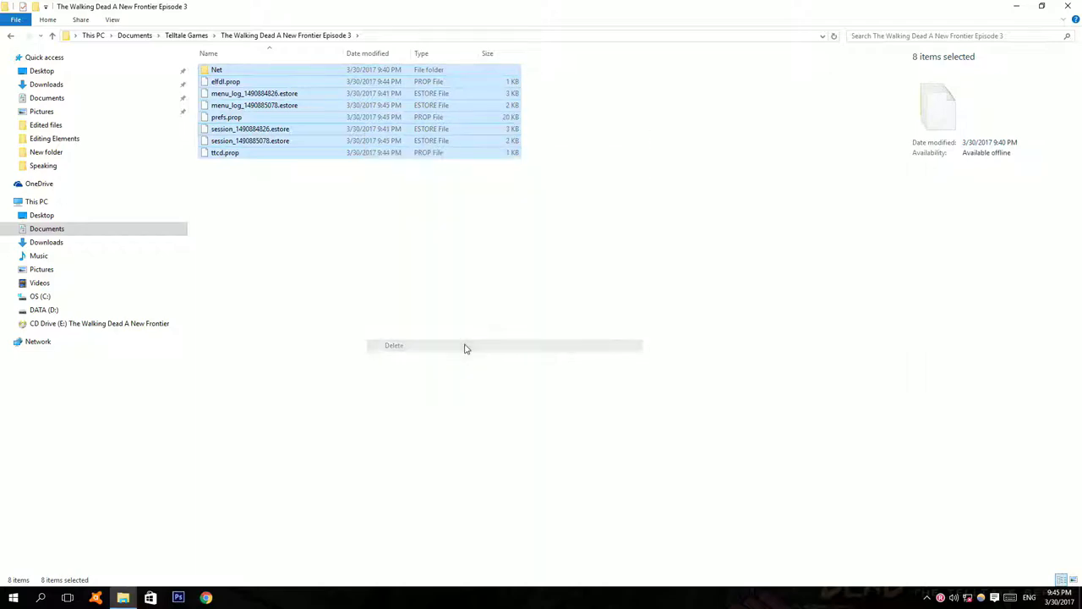
pyautogui.rightClick(443, 138)
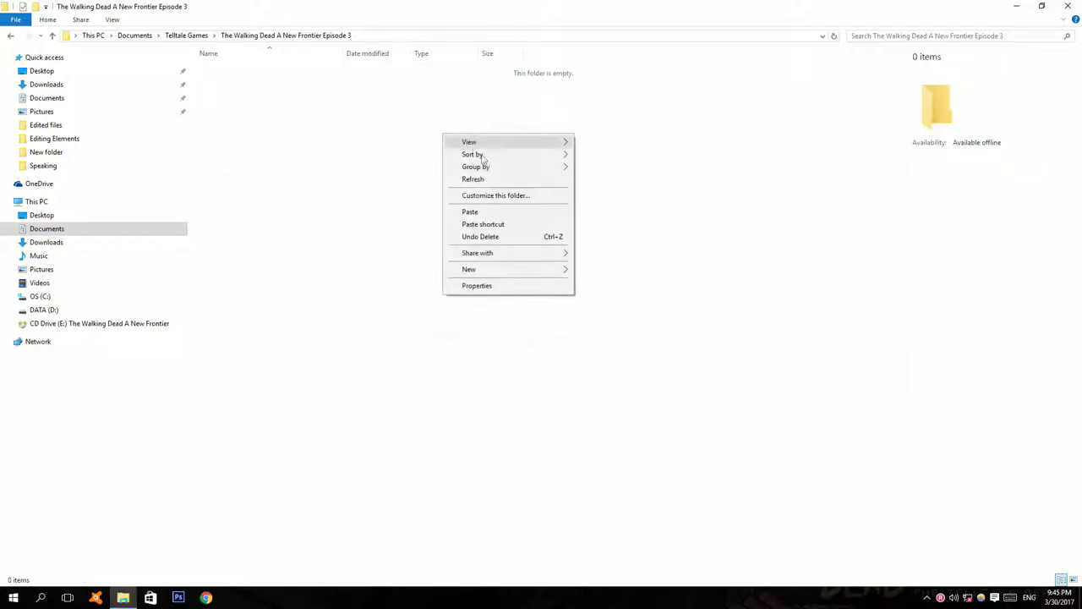
pyautogui.click(522, 211)
pyautogui.click(764, 103)
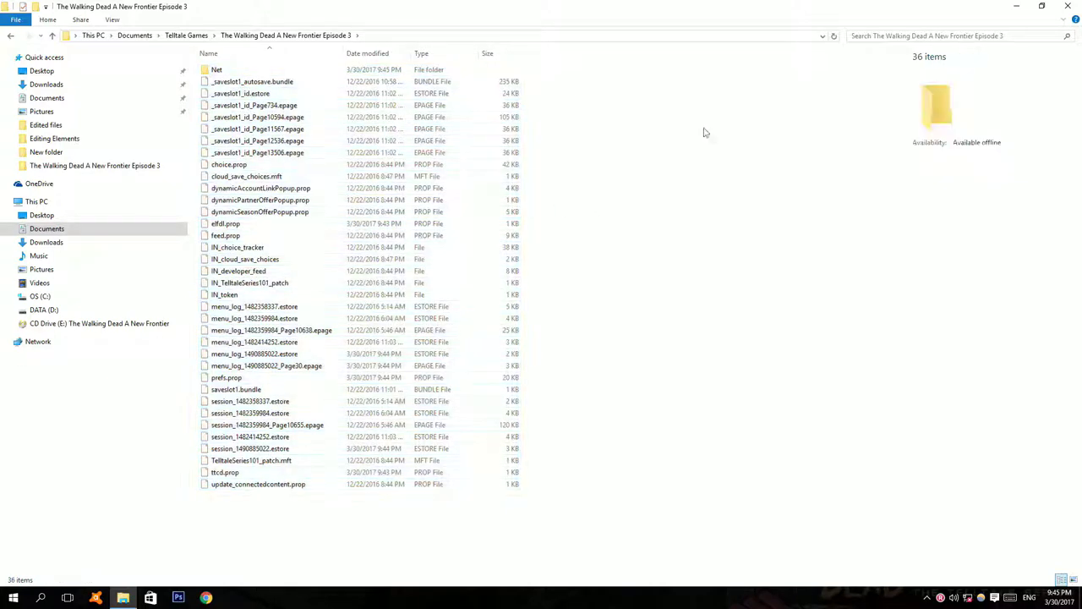
pyautogui.click(1068, 6)
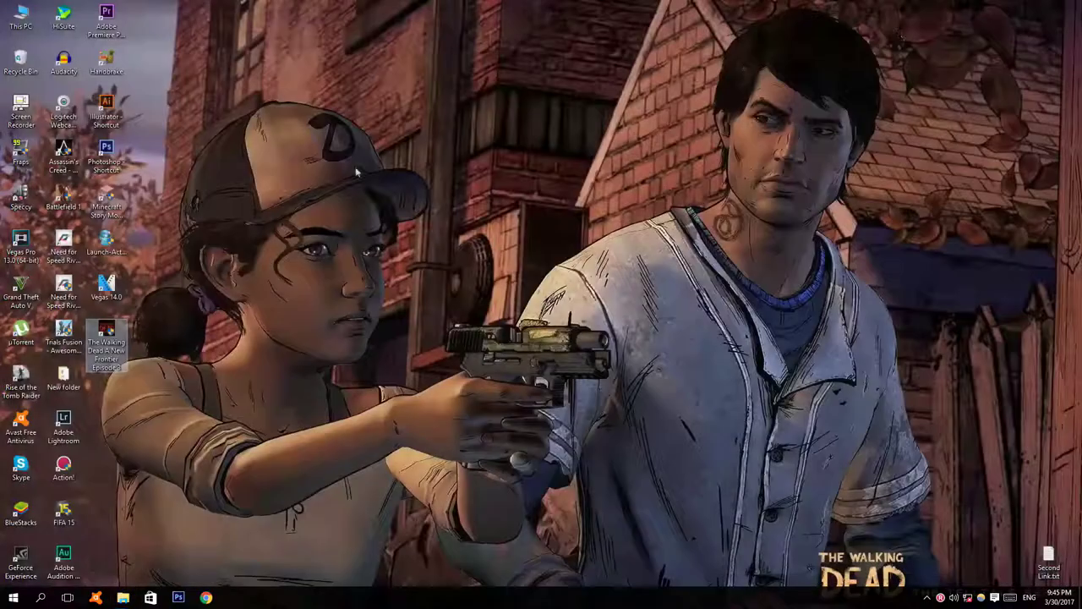
# Launch the game from the desktop shortcut, skip the Telltale account sign-up, and open Episodes.
pyautogui.doubleClick(123, 339)
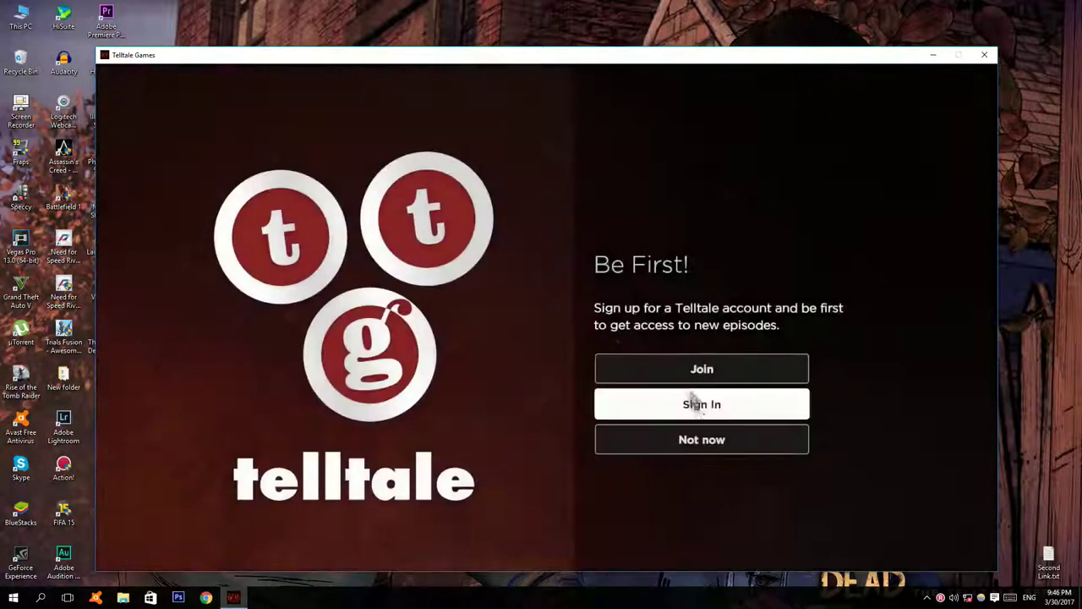
pyautogui.click(712, 435)
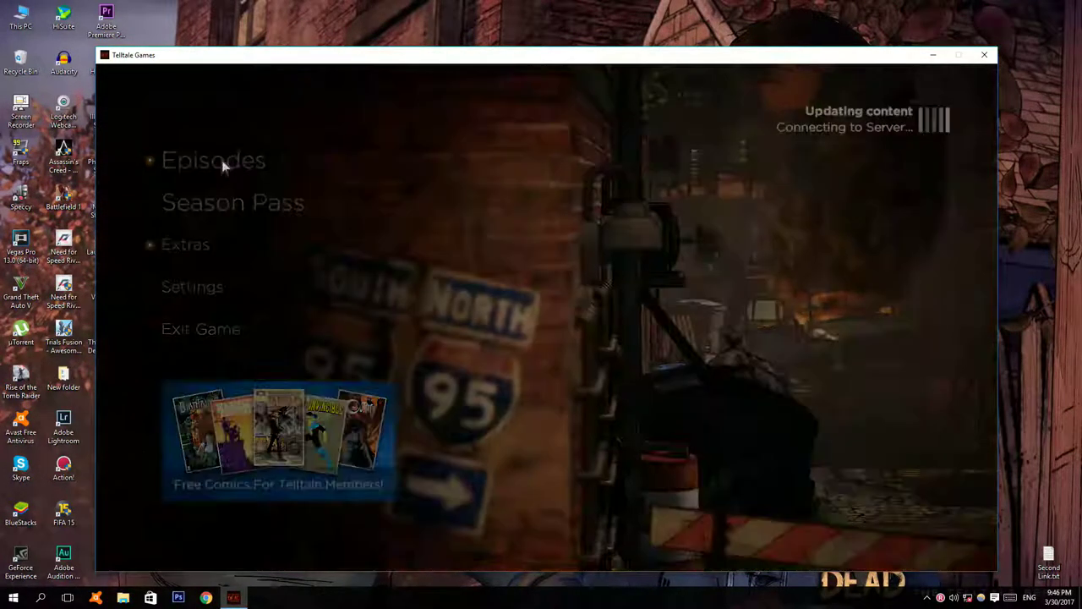
pyautogui.click(222, 159)
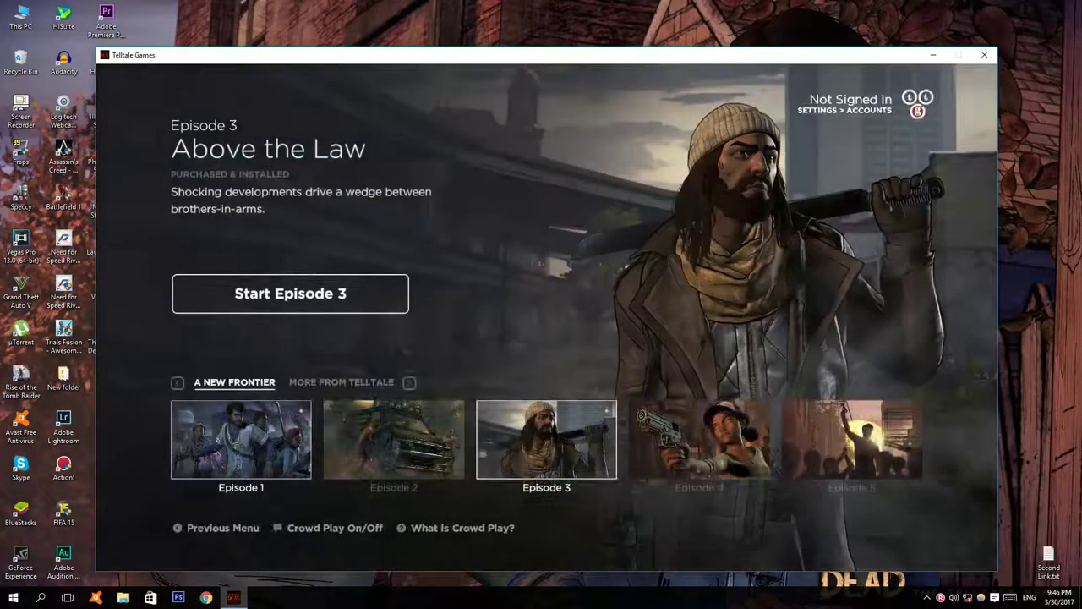
# Browse Episodes 1 and 2, then select Episode 3 Above the Law.
pyautogui.click(273, 455)
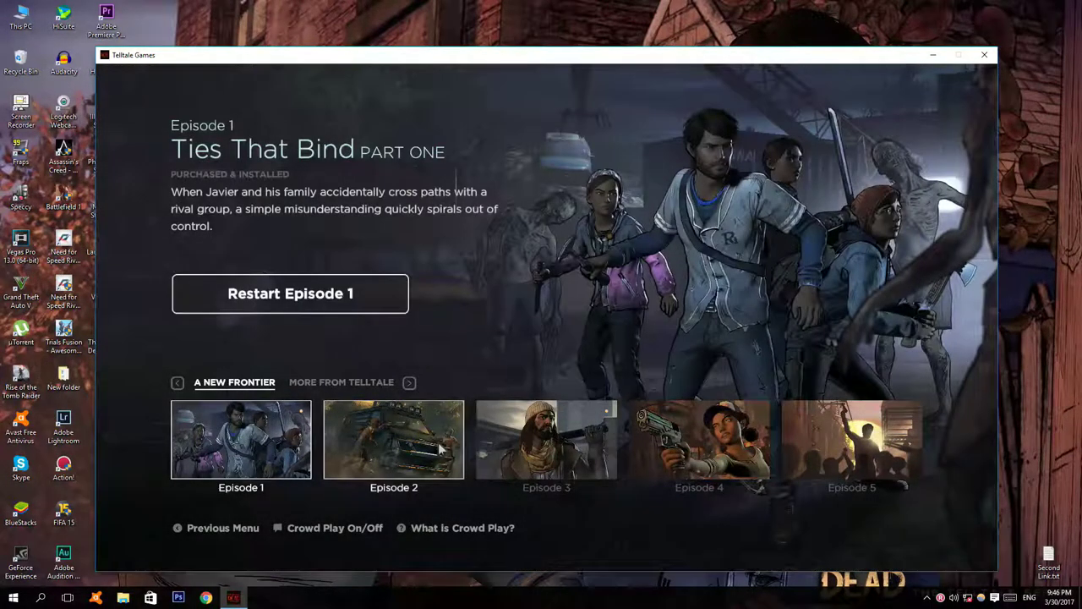
pyautogui.click(440, 449)
pyautogui.click(586, 446)
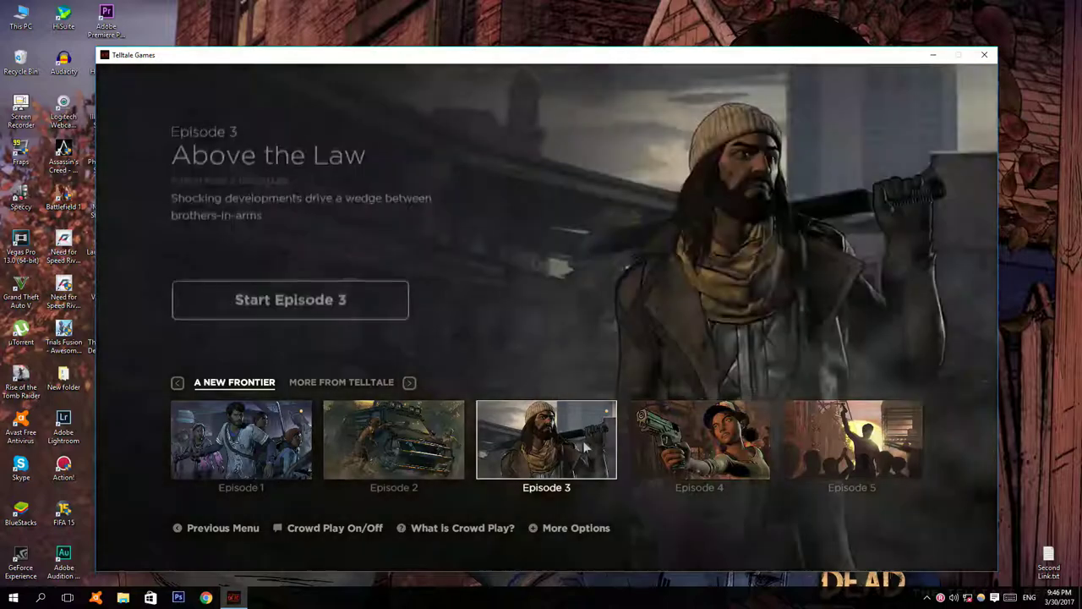